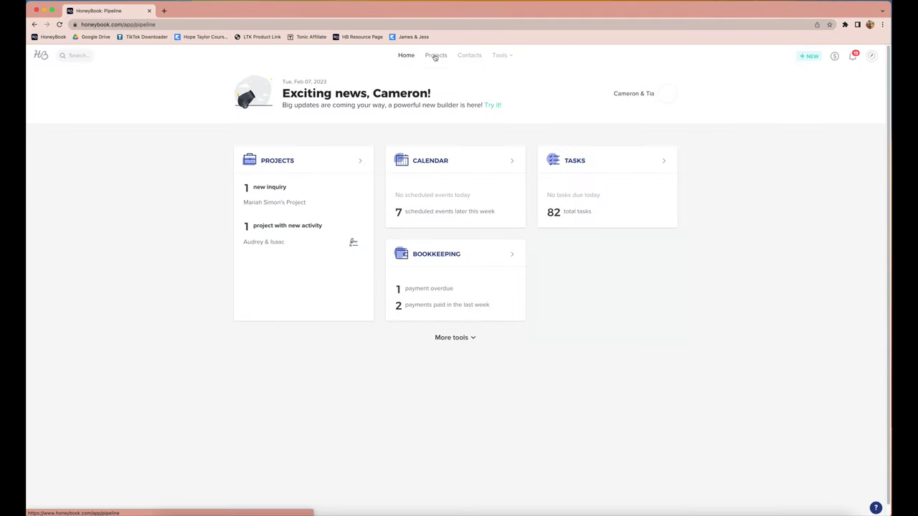
Step: Filter the projects pipeline to the E-Sess Sched stage and open the Elizabeth & Nicolai project
{"action": "left_click", "coordinate": [434, 56]}
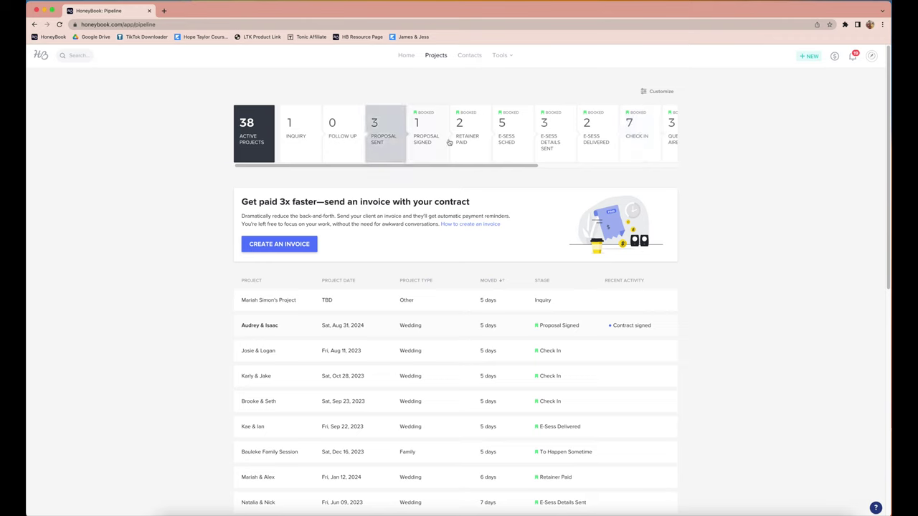
{"action": "left_click", "coordinate": [514, 135]}
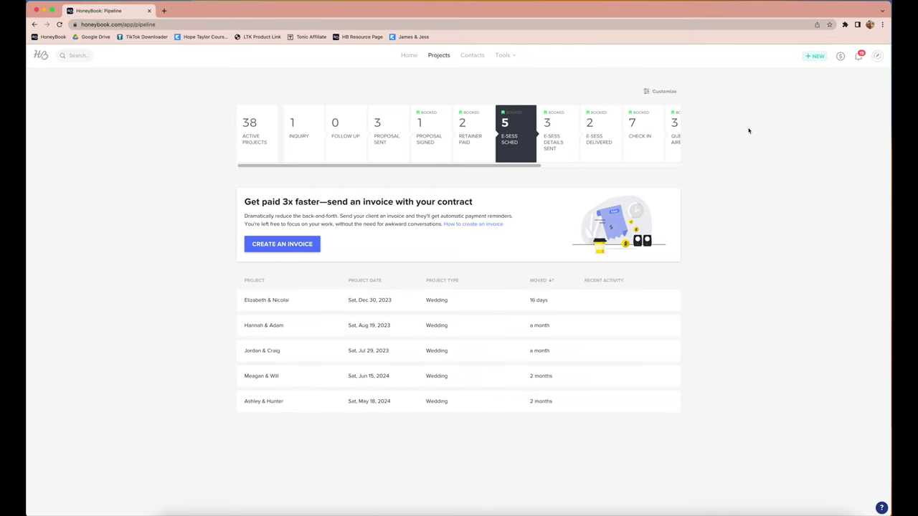
{"action": "left_click", "coordinate": [283, 301]}
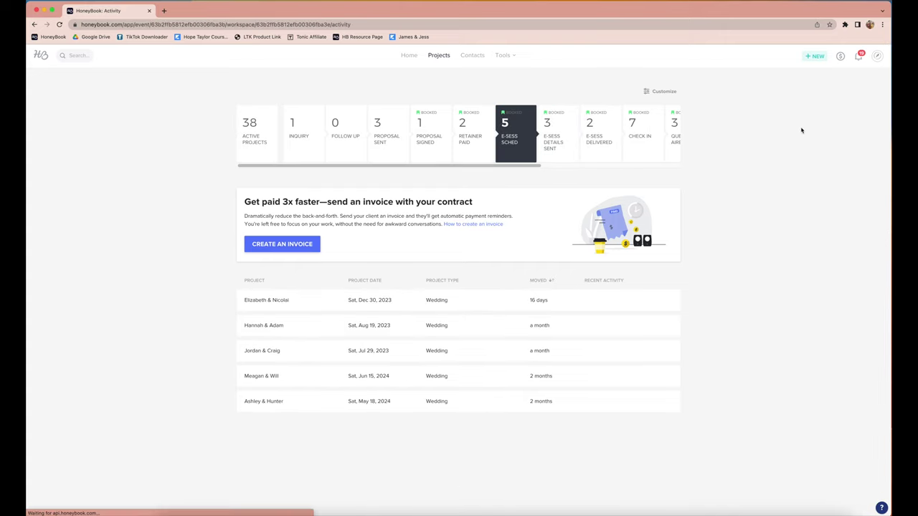
{"action": "scroll", "coordinate": [806, 165], "scroll_direction": "down", "scroll_amount": 2}
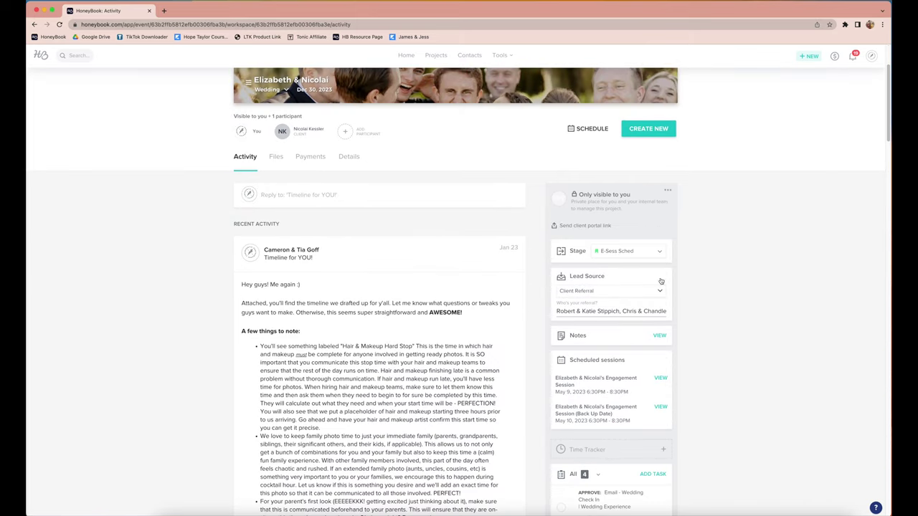
Step: Review the project's available stages unchanged, then go to the pipeline stage customization
{"action": "left_click", "coordinate": [628, 251]}
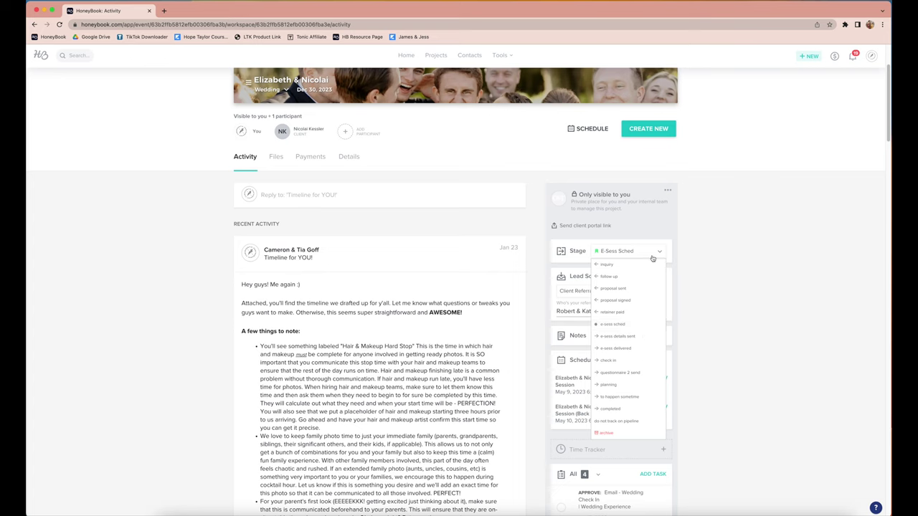
{"action": "left_click", "coordinate": [644, 325]}
{"action": "left_click", "coordinate": [435, 55]}
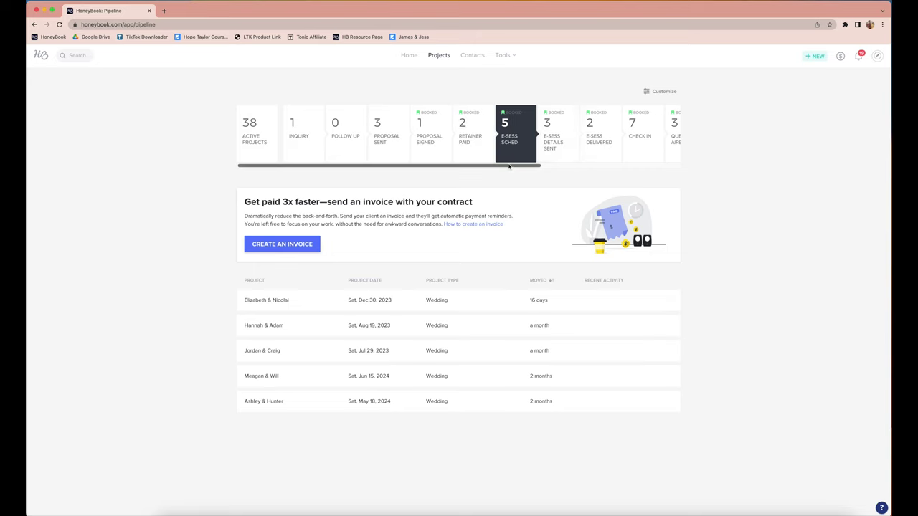
{"action": "left_click", "coordinate": [654, 91]}
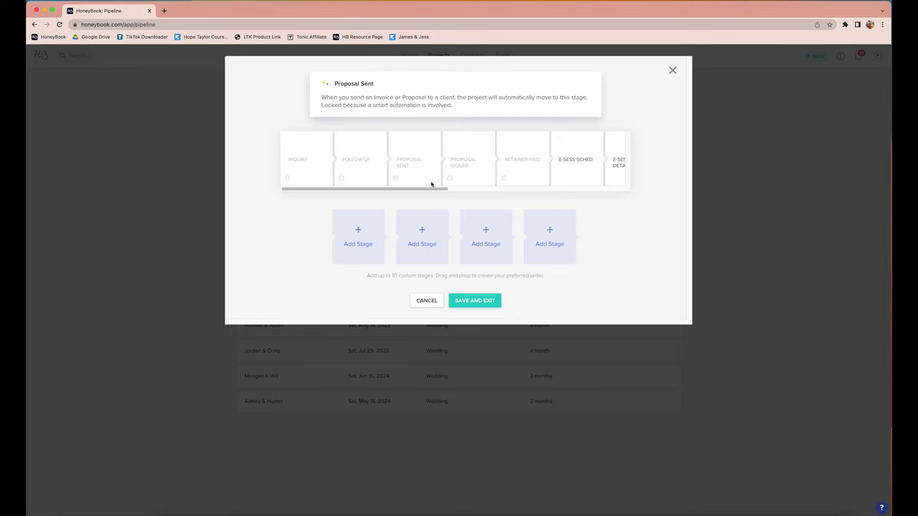
{"action": "left_click_drag", "start_coordinate": [442, 190], "coordinate": [621, 193]}
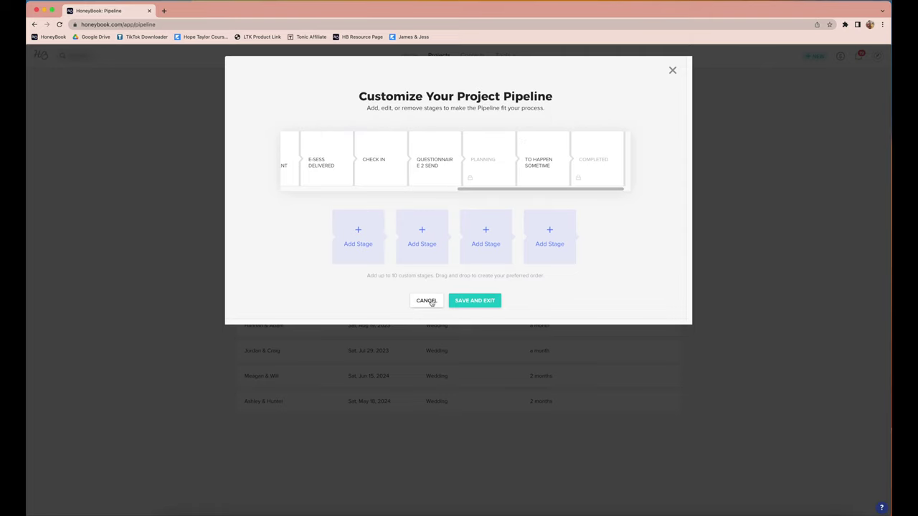
{"action": "left_click", "coordinate": [674, 71]}
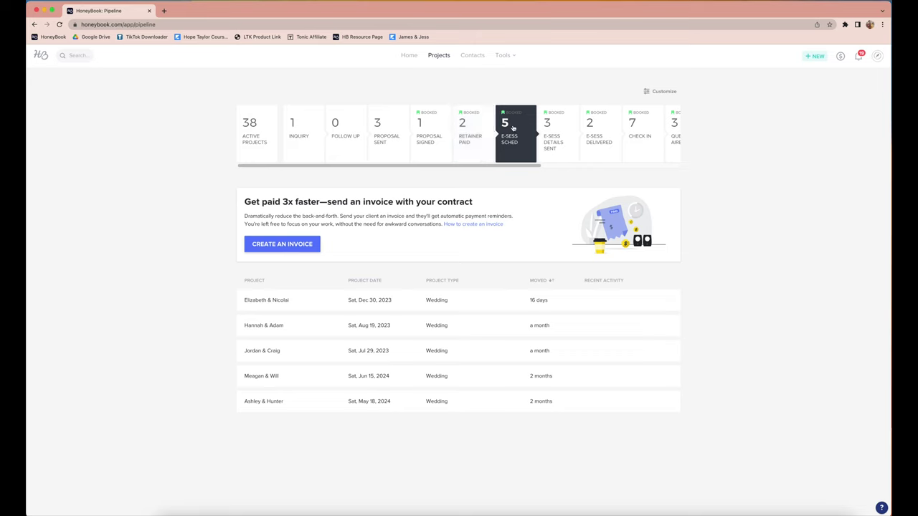
{"action": "left_click_drag", "start_coordinate": [509, 166], "coordinate": [608, 163]}
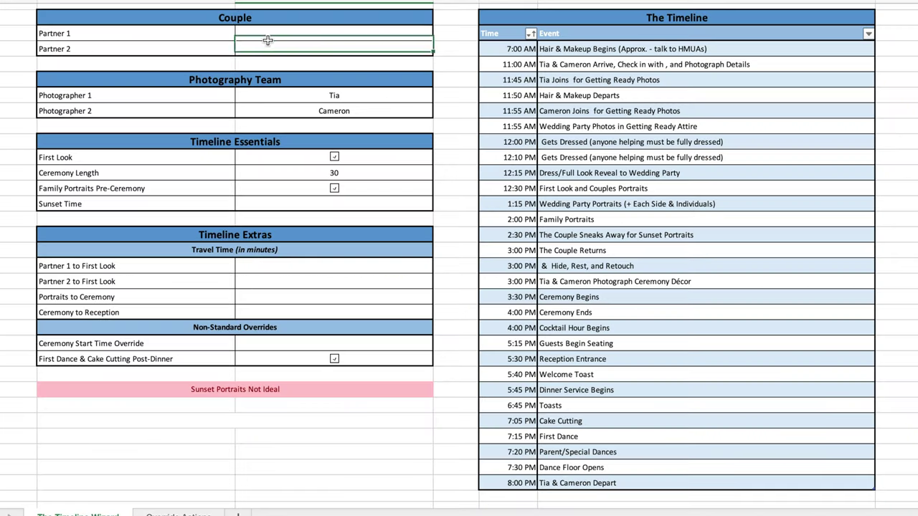
Step: Enter Shelby and Juan as partners and a 7:45 PM sunset, then filter to Check In
{"action": "type", "text": "Shelby"}
{"action": "key", "text": "Return"}
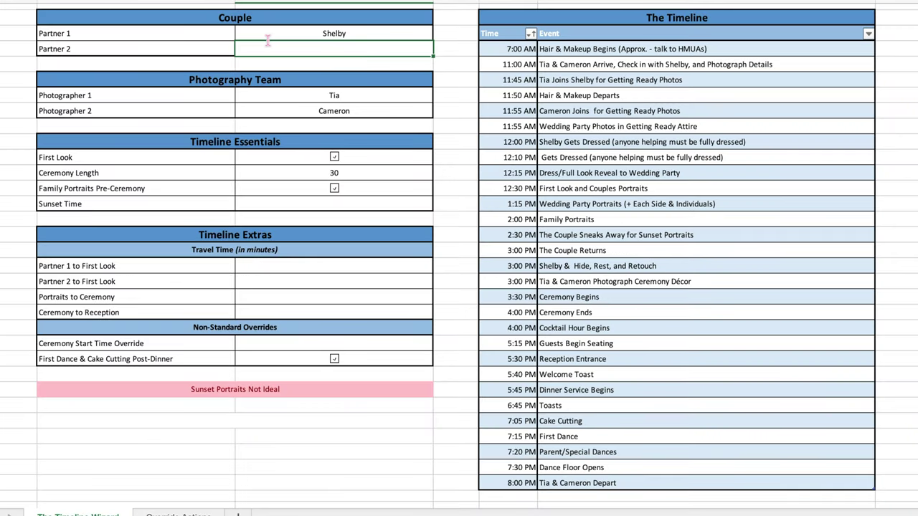
{"action": "left_click", "coordinate": [374, 206]}
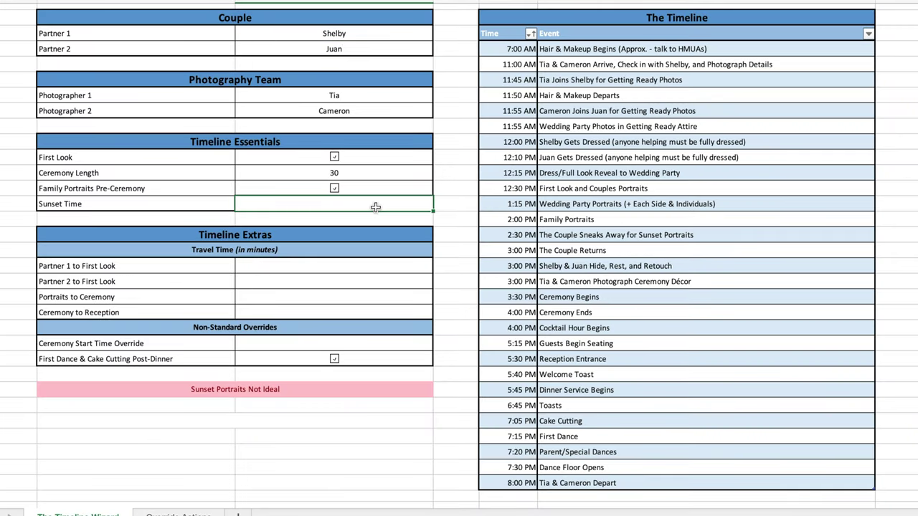
{"action": "type", "text": "7:45"}
{"action": "key", "text": "Return"}
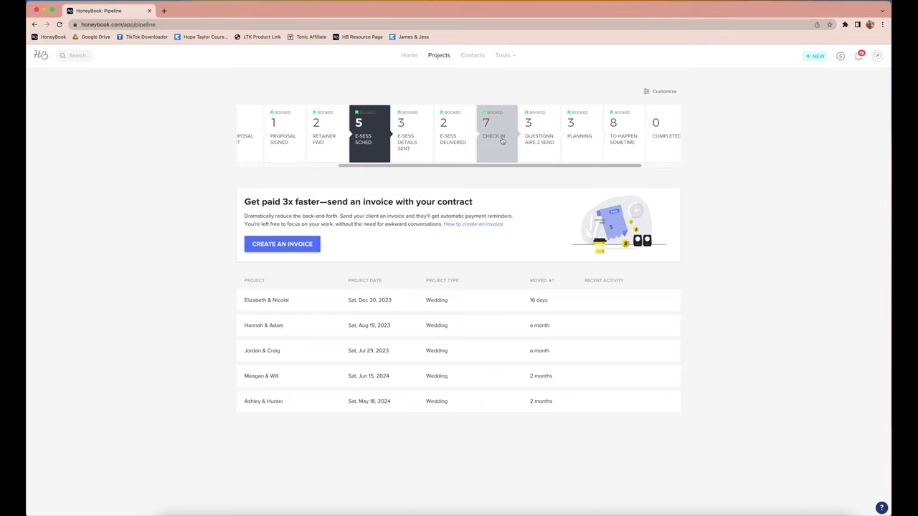
{"action": "left_click", "coordinate": [500, 139]}
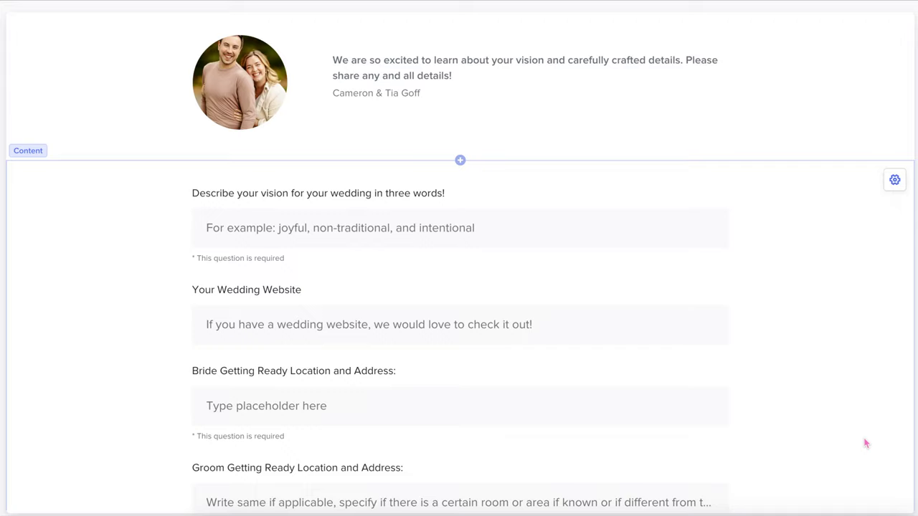
{"action": "scroll", "coordinate": [865, 442], "scroll_direction": "down", "scroll_amount": 2}
{"action": "scroll", "coordinate": [865, 442], "scroll_direction": "down", "scroll_amount": 3}
{"action": "scroll", "coordinate": [865, 443], "scroll_direction": "down", "scroll_amount": 2}
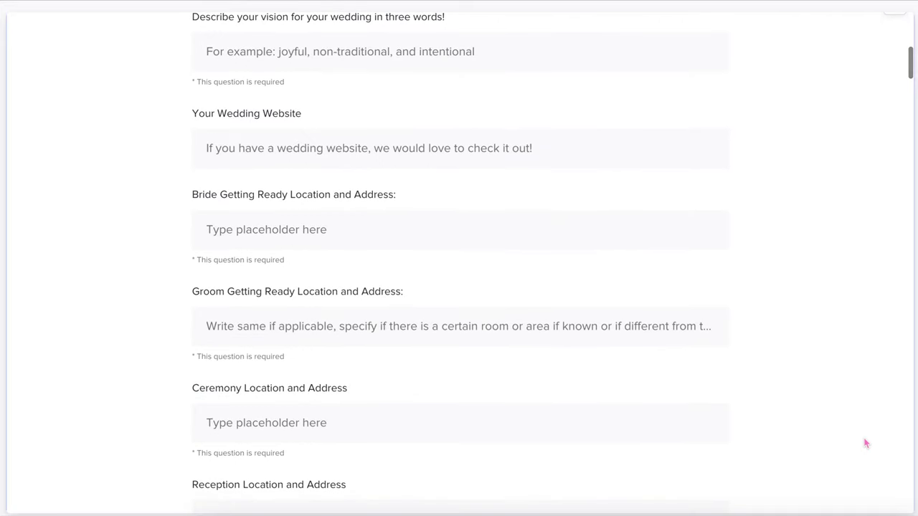
{"action": "scroll", "coordinate": [865, 443], "scroll_direction": "down", "scroll_amount": 1}
{"action": "scroll", "coordinate": [865, 443], "scroll_direction": "down", "scroll_amount": 2}
{"action": "scroll", "coordinate": [865, 443], "scroll_direction": "down", "scroll_amount": 3}
{"action": "scroll", "coordinate": [865, 443], "scroll_direction": "down", "scroll_amount": 2}
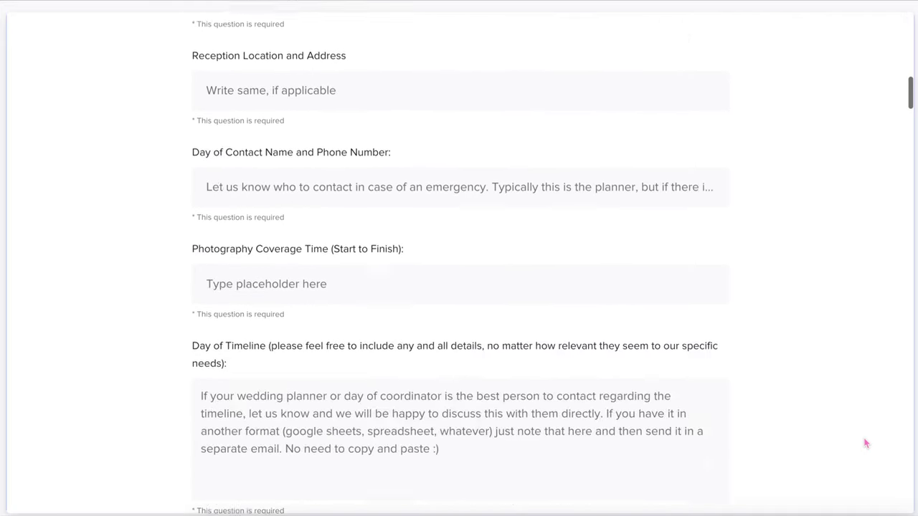
{"action": "scroll", "coordinate": [865, 443], "scroll_direction": "down", "scroll_amount": 1}
{"action": "scroll", "coordinate": [865, 443], "scroll_direction": "down", "scroll_amount": 2}
{"action": "scroll", "coordinate": [866, 443], "scroll_direction": "down", "scroll_amount": 3}
{"action": "scroll", "coordinate": [866, 443], "scroll_direction": "down", "scroll_amount": 1}
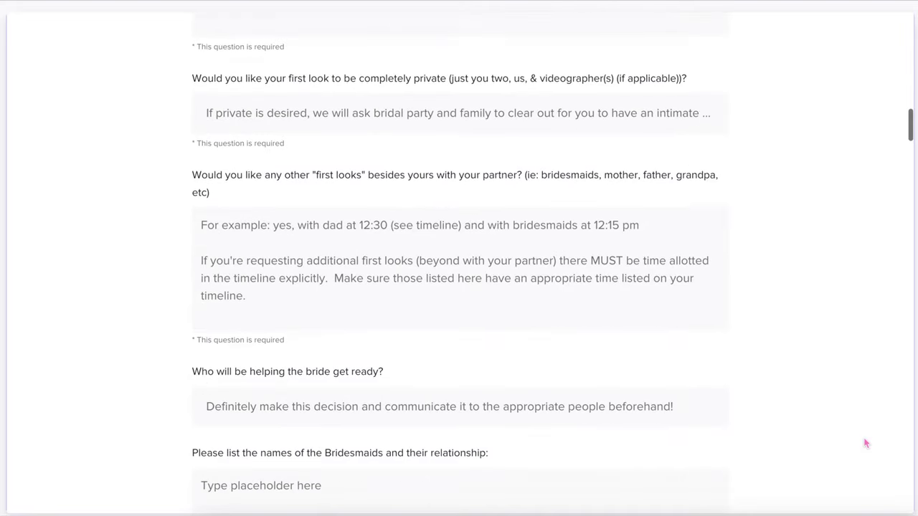
{"action": "scroll", "coordinate": [865, 443], "scroll_direction": "down", "scroll_amount": 1}
{"action": "scroll", "coordinate": [865, 443], "scroll_direction": "down", "scroll_amount": 2}
{"action": "scroll", "coordinate": [865, 443], "scroll_direction": "down", "scroll_amount": 2}
{"action": "scroll", "coordinate": [865, 443], "scroll_direction": "down", "scroll_amount": 1}
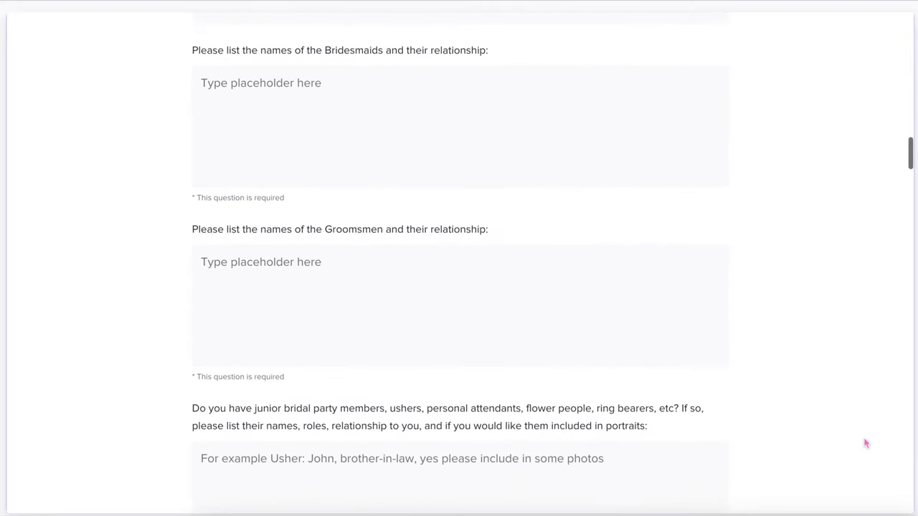
{"action": "scroll", "coordinate": [866, 443], "scroll_direction": "down", "scroll_amount": 3}
{"action": "scroll", "coordinate": [865, 443], "scroll_direction": "down", "scroll_amount": 2}
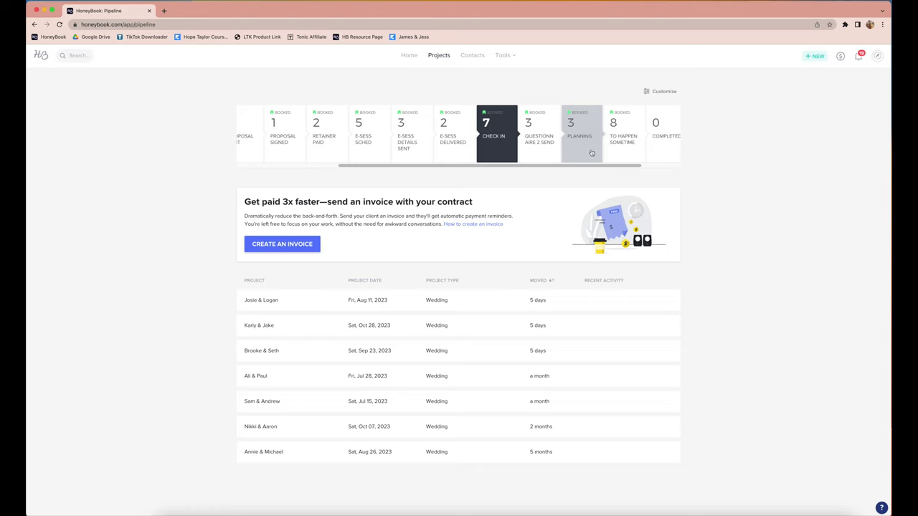
Step: Show the eight family and milestone projects in the To Happen Sometime stage
{"action": "scroll", "coordinate": [631, 164], "scroll_direction": "right", "scroll_amount": 3}
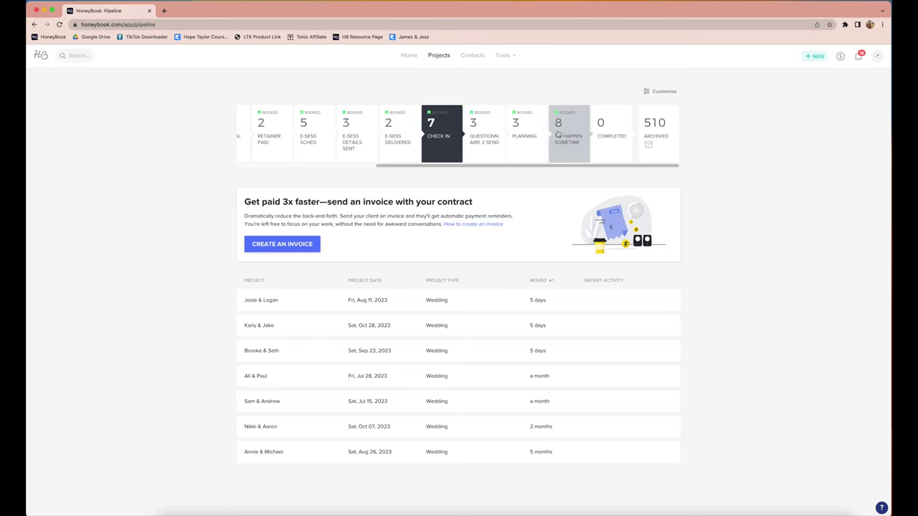
{"action": "left_click", "coordinate": [558, 134]}
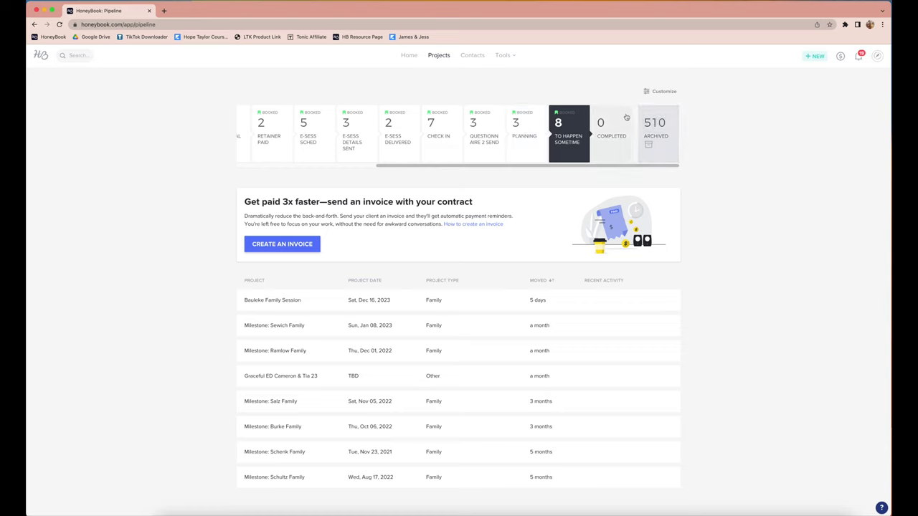
Step: Open the Completed stage tile, showing no projects and a 'Mission accomplished' message
{"action": "left_click", "coordinate": [611, 132]}
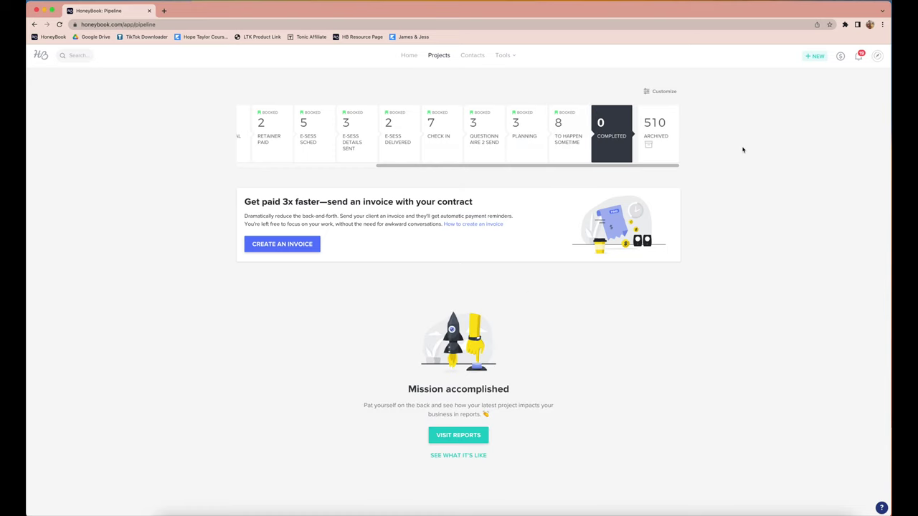